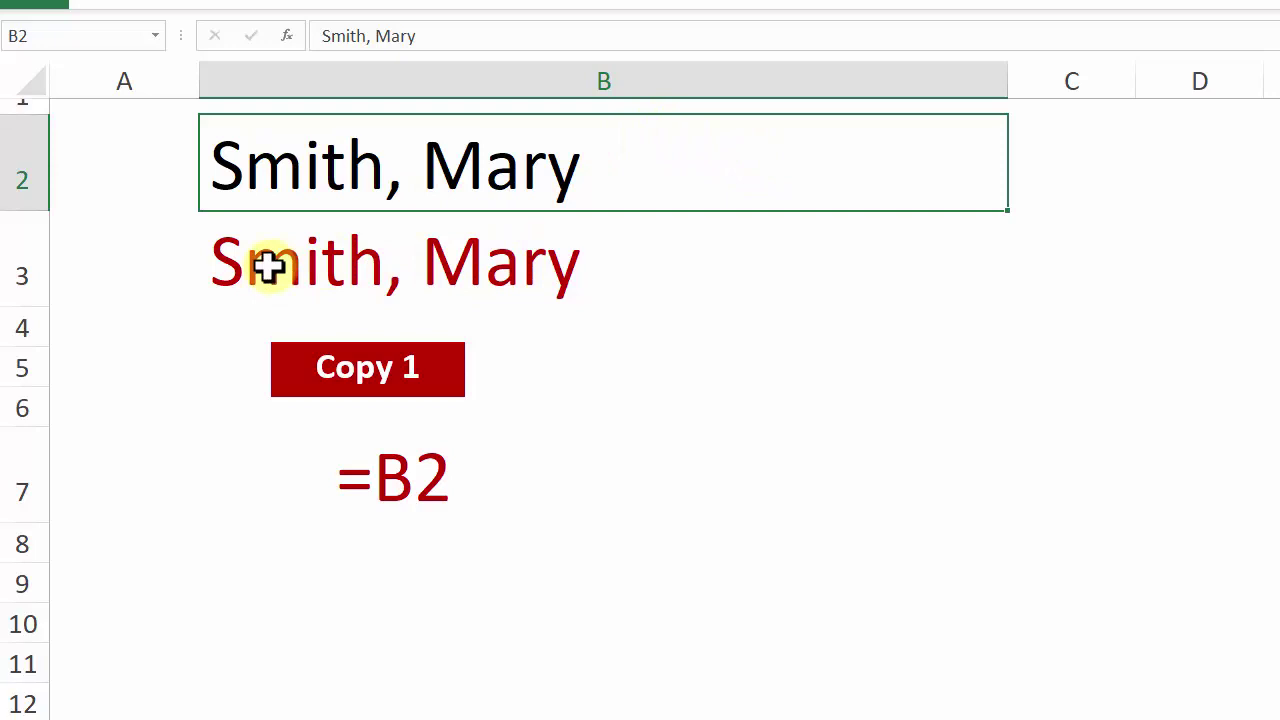
- Select cell B3 to hold the formula joining B2's name twice with a space
{"action": "left_click", "coordinate": [268, 266]}
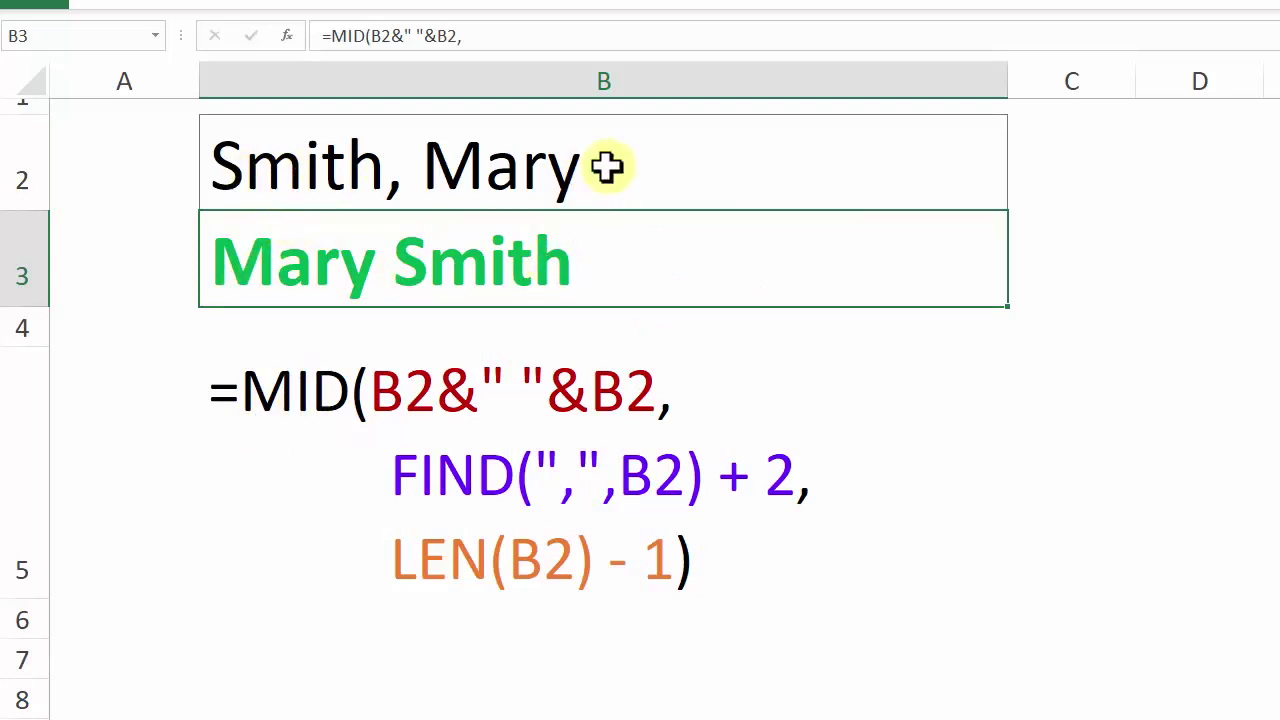
- Replace 'Mary' with 'Fred' in B2 and check that B3 now reads 'Fred Smith'
{"action": "left_click", "coordinate": [466, 168]}
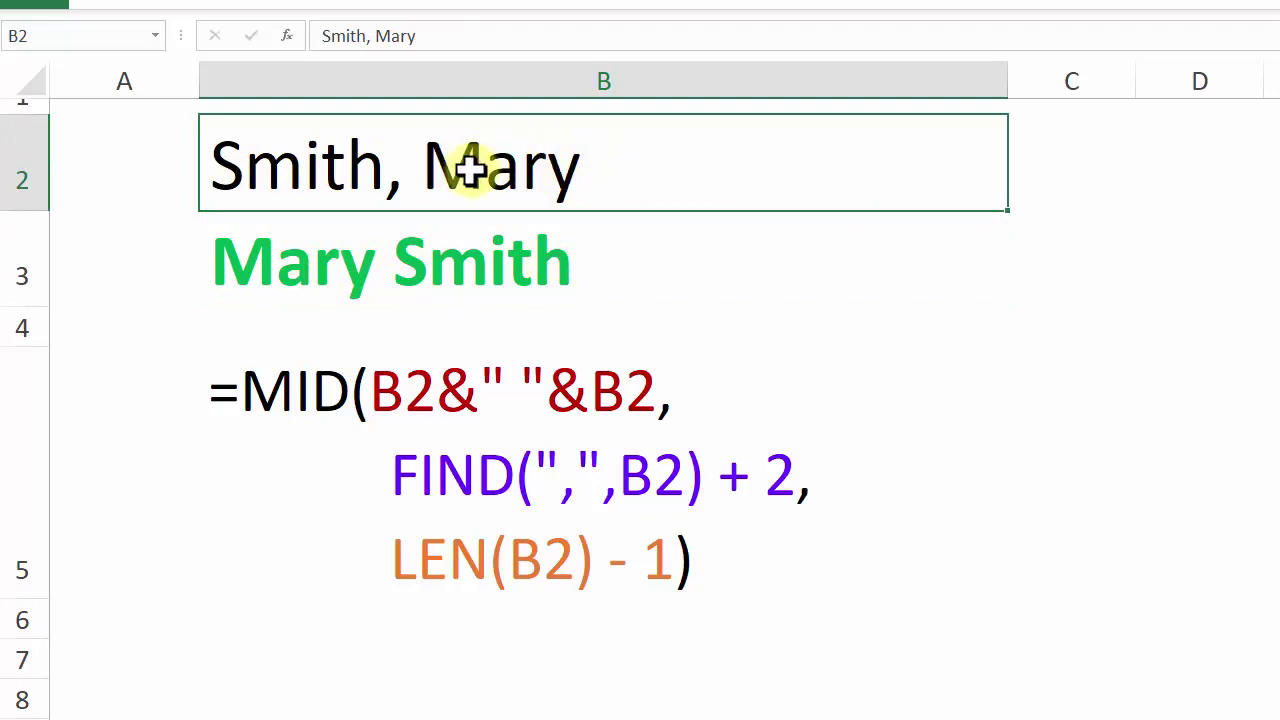
{"action": "double_click", "coordinate": [470, 168]}
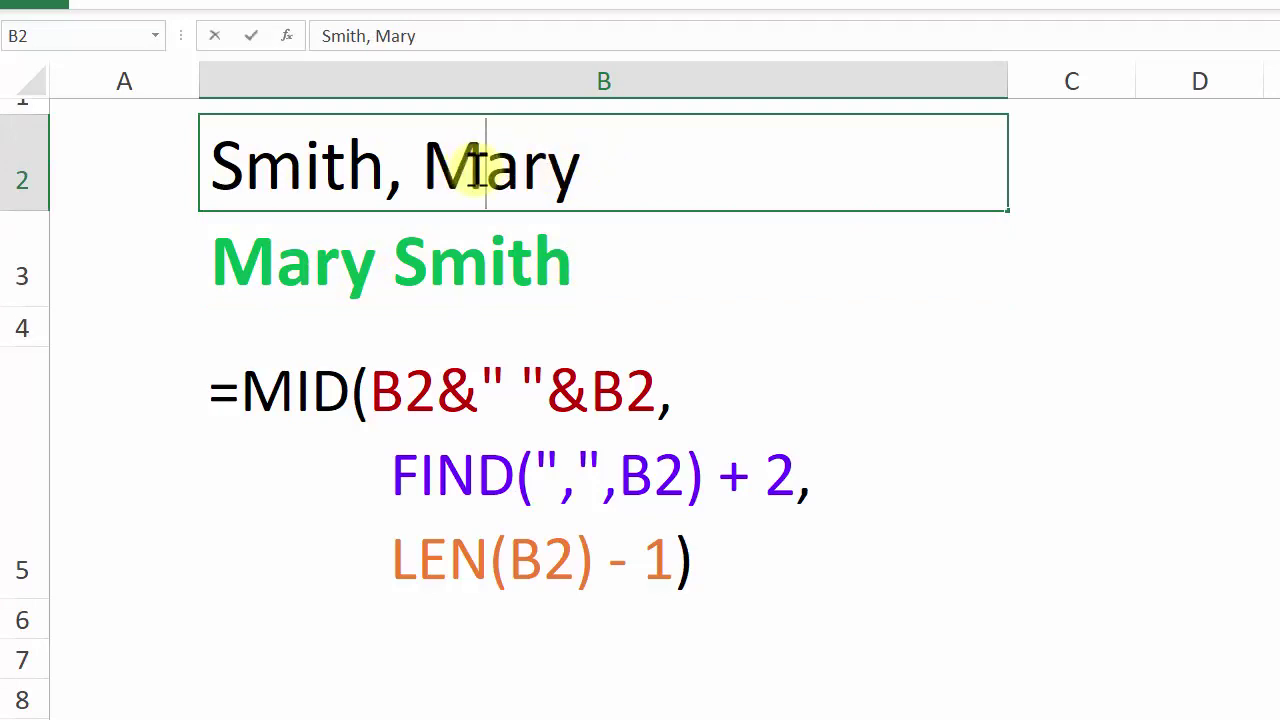
{"action": "double_click", "coordinate": [486, 163]}
{"action": "type", "text": "Fred"}
{"action": "key", "text": "ctrl+Return"}
{"action": "left_click", "coordinate": [242, 269]}
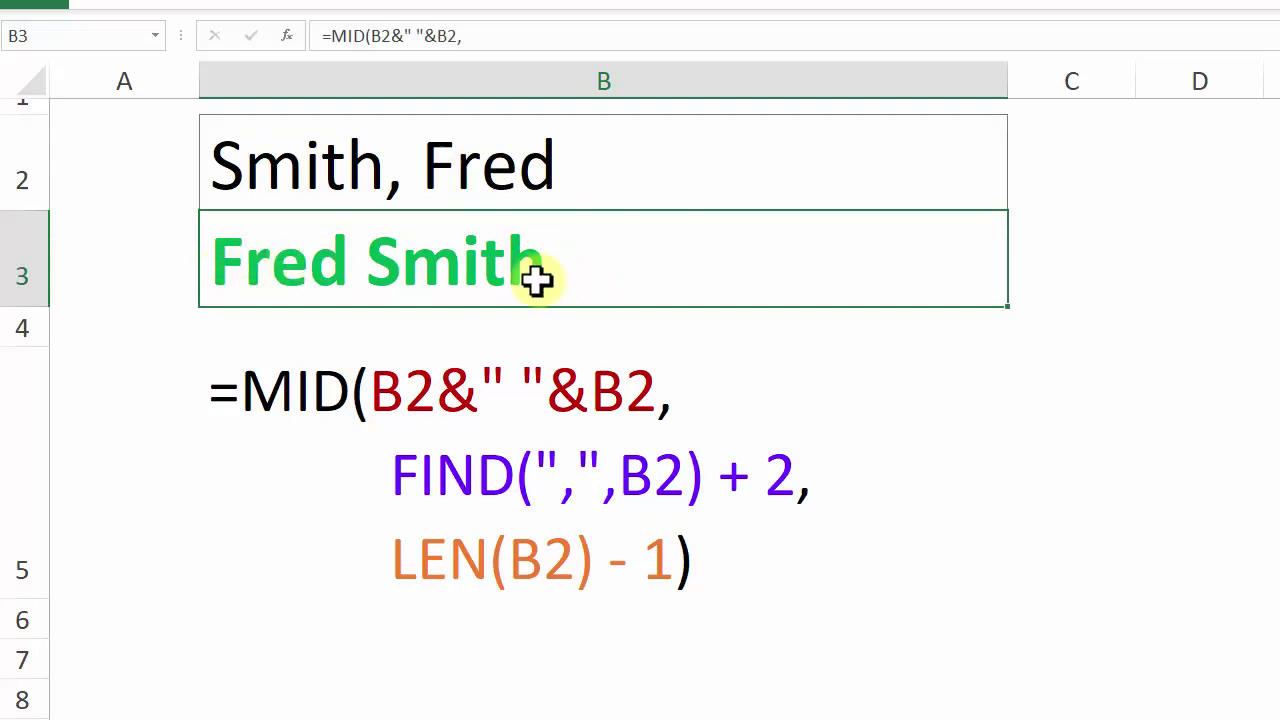